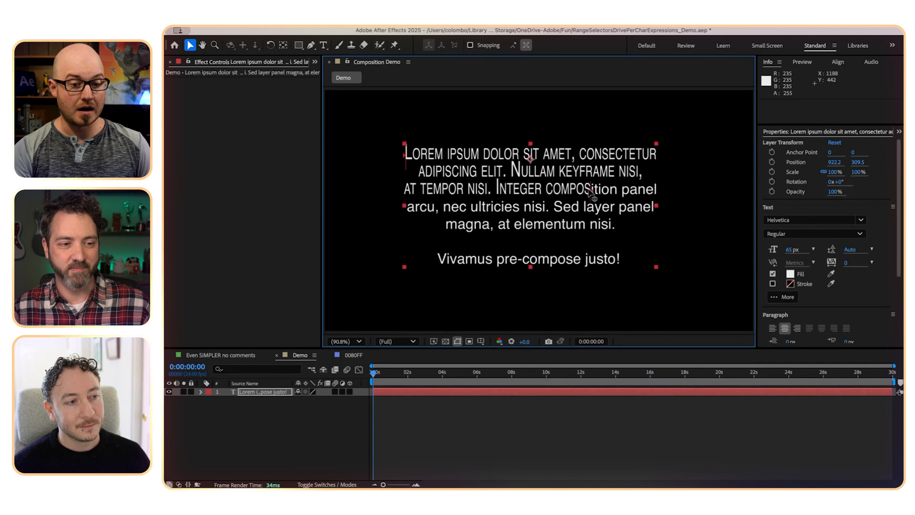
- Reveal the text layer's Source Text expression in an enlarged timeline and examine its code
click(234, 418)
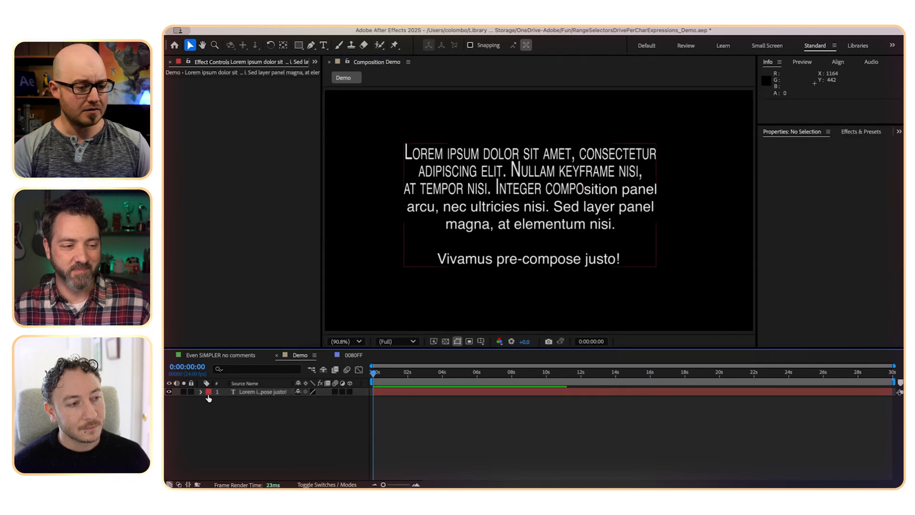
click(201, 392)
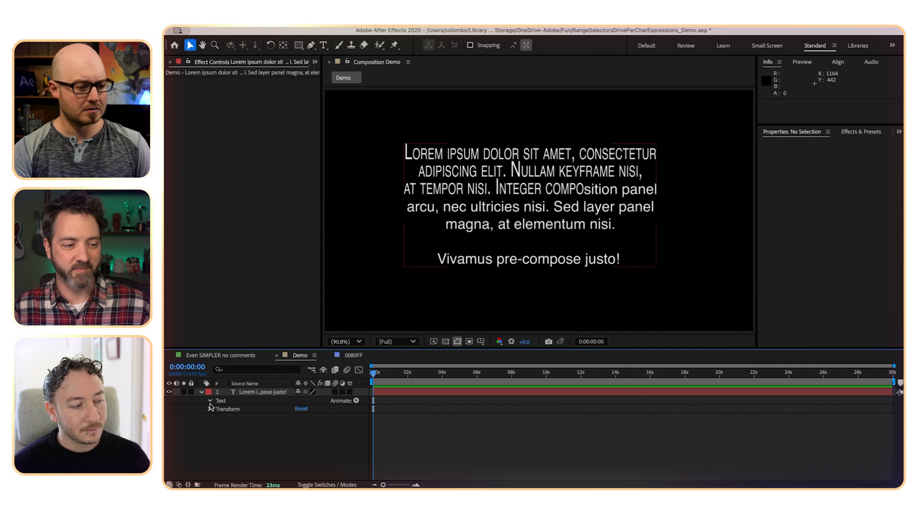
click(209, 402)
click(247, 410)
key(grave)
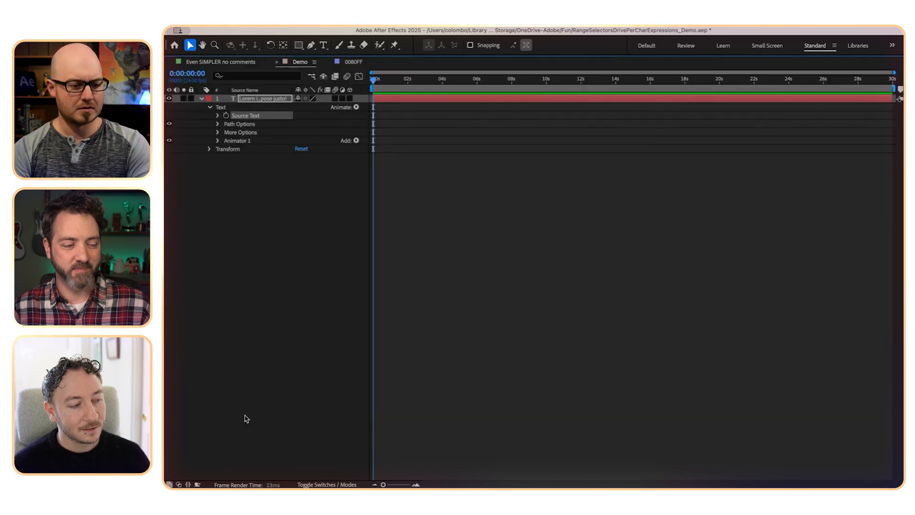
click(218, 115)
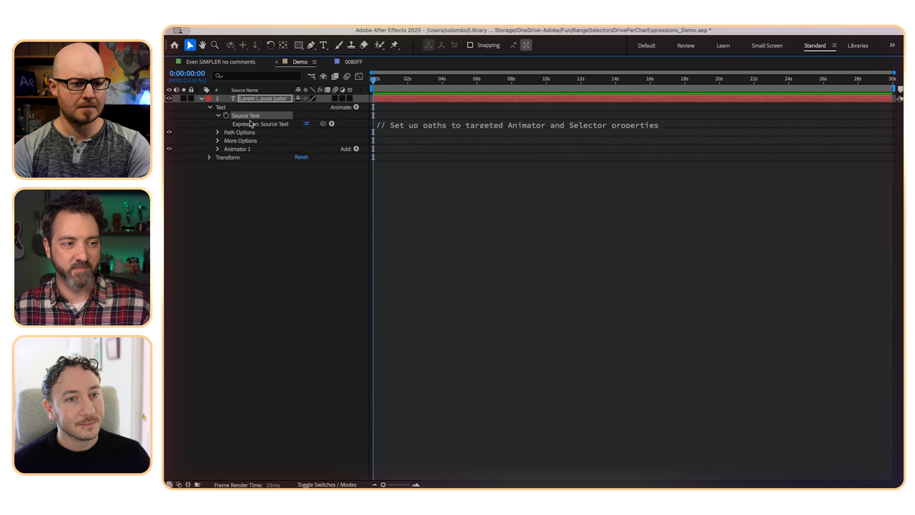
click(524, 126)
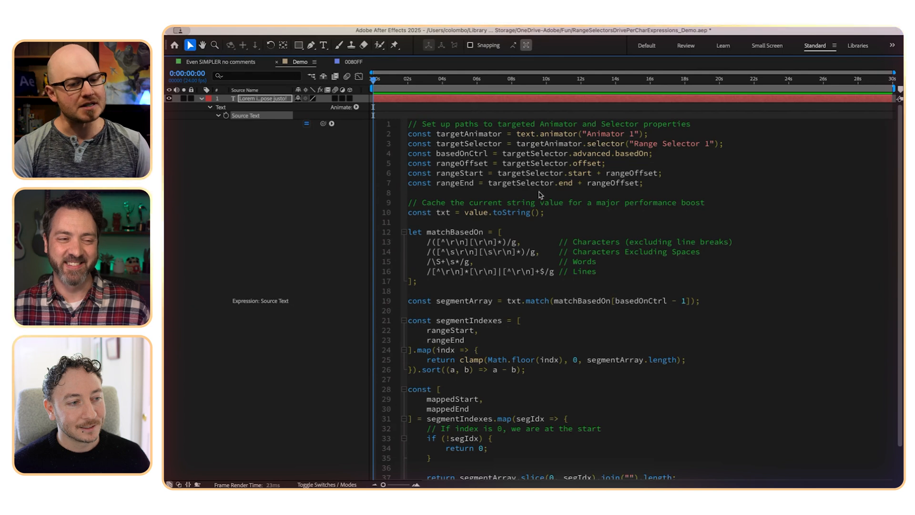
click(324, 249)
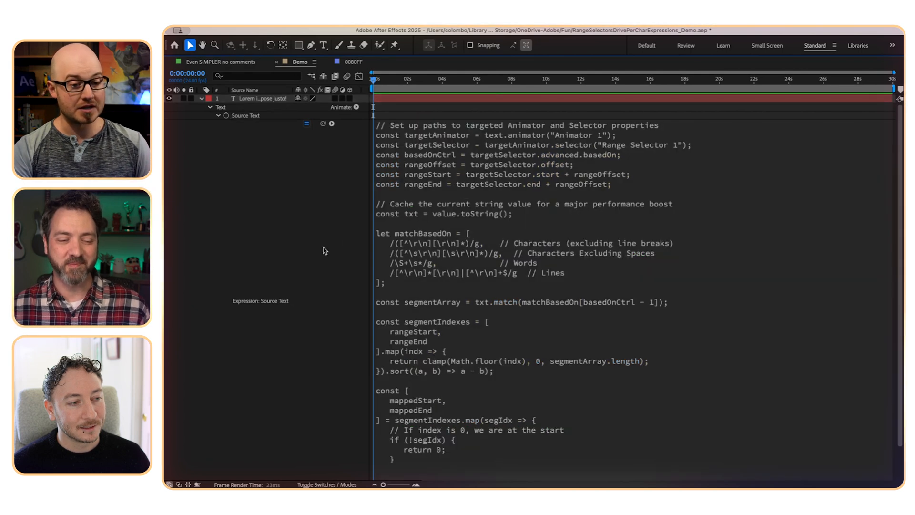
- Expand Animator 1's Range Selector 1 with its Advanced settings and review the Based On options
scroll(285, 270, down, 2)
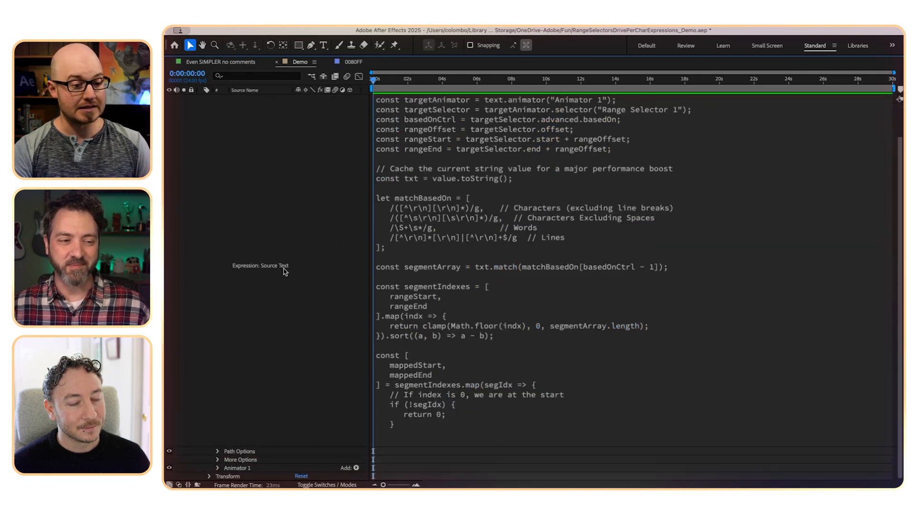
click(218, 467)
scroll(224, 449, down, 1)
click(226, 467)
scroll(227, 471, down, 3)
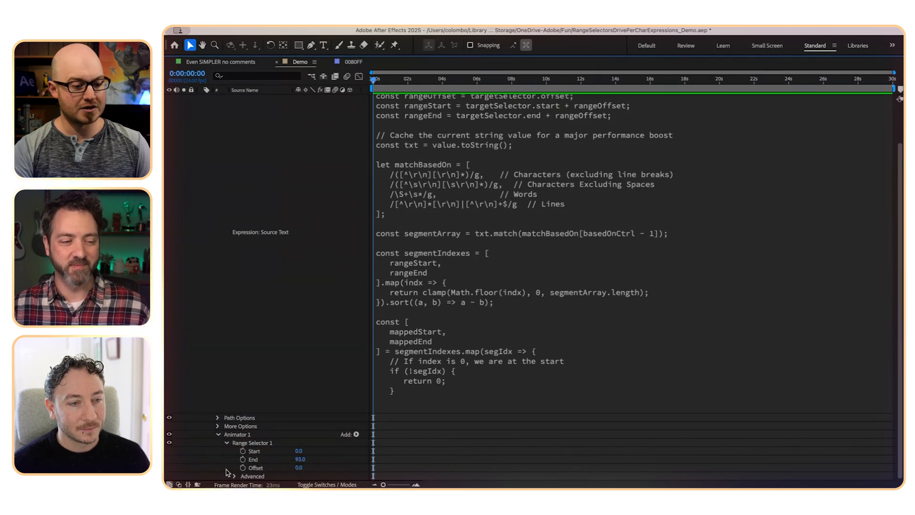
click(234, 467)
scroll(236, 470, down, 8)
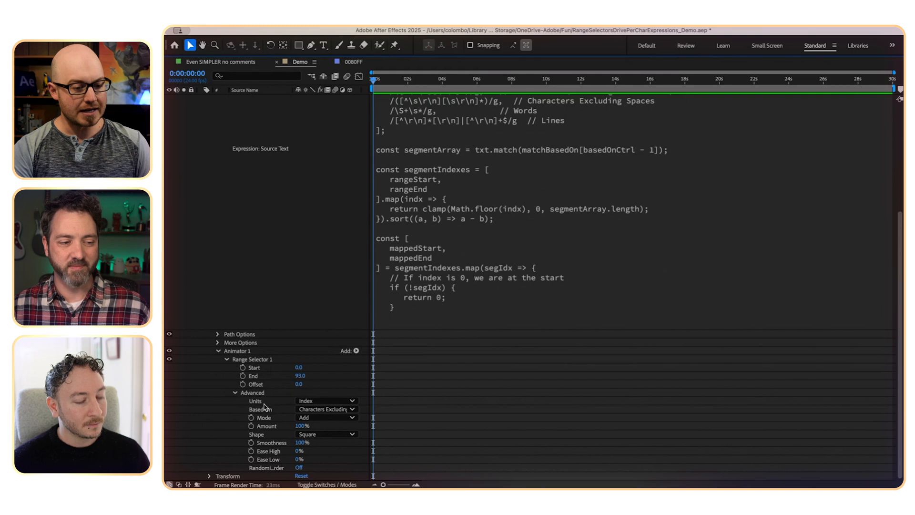
click(323, 410)
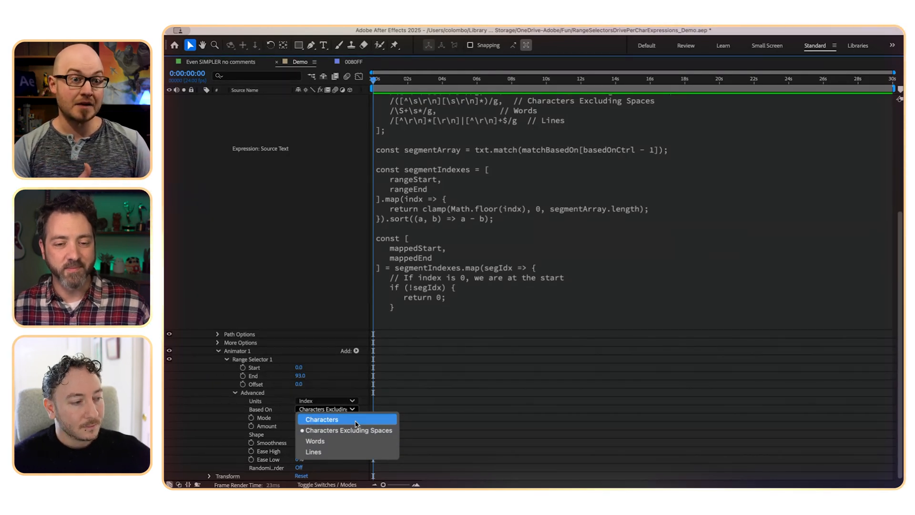
click(228, 411)
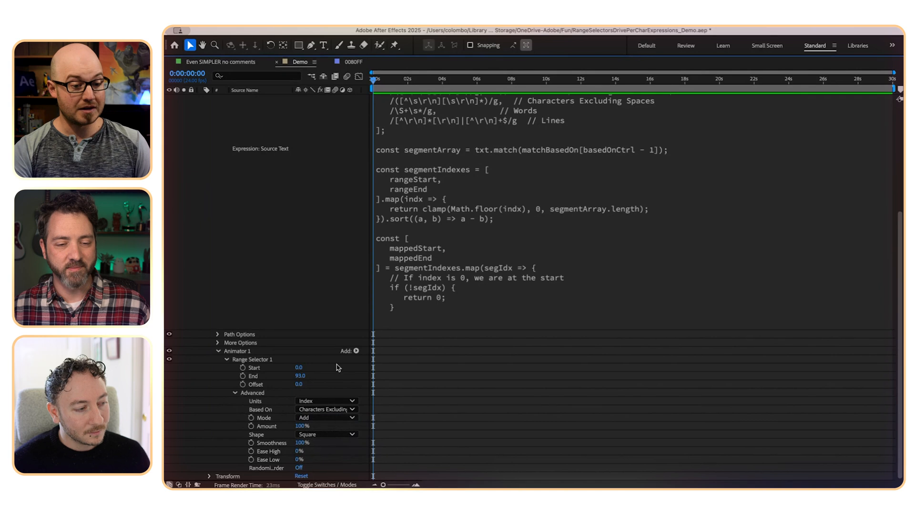
- Add a Position property of 0, -59 to Animator 1 and set Range Selector 1's End to 21
click(356, 350)
mouse_move(361, 353)
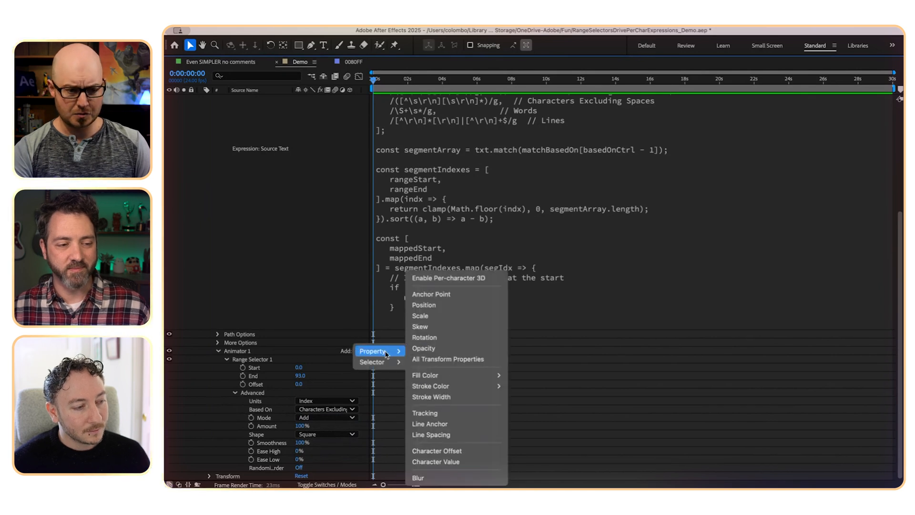
click(437, 307)
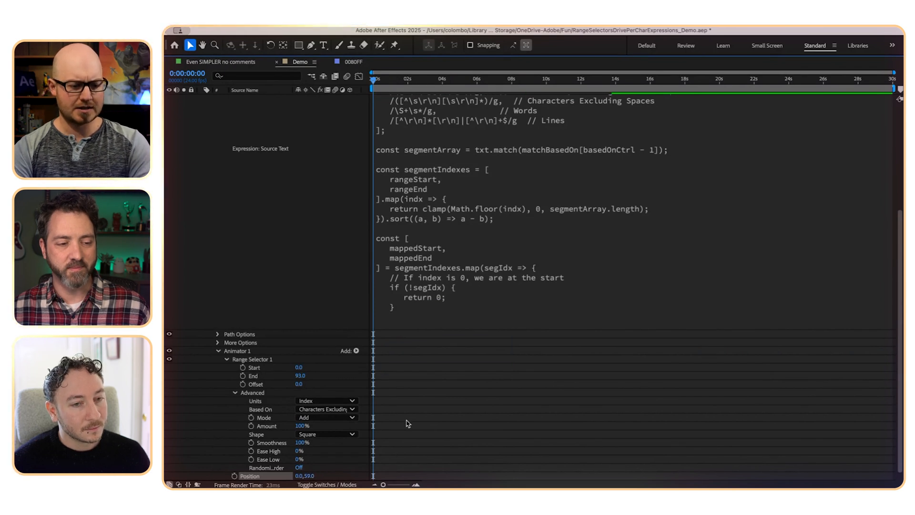
key(grave)
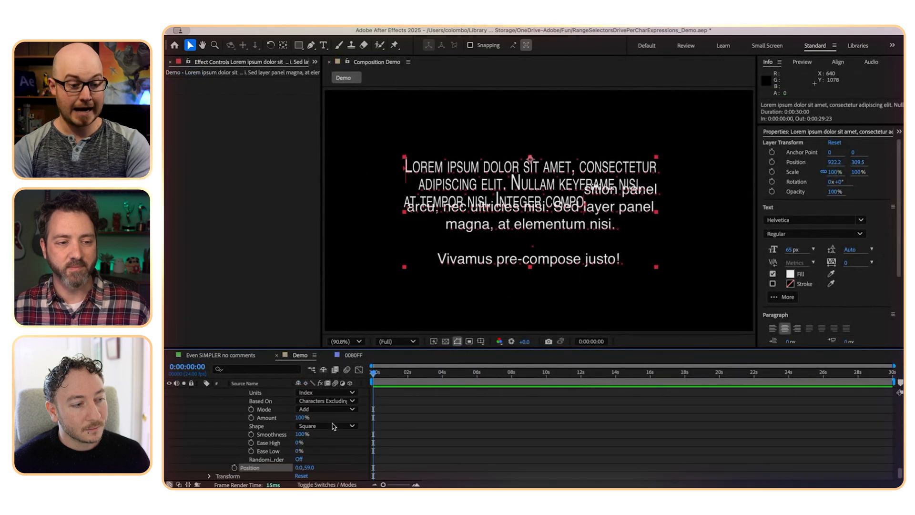
click(311, 467)
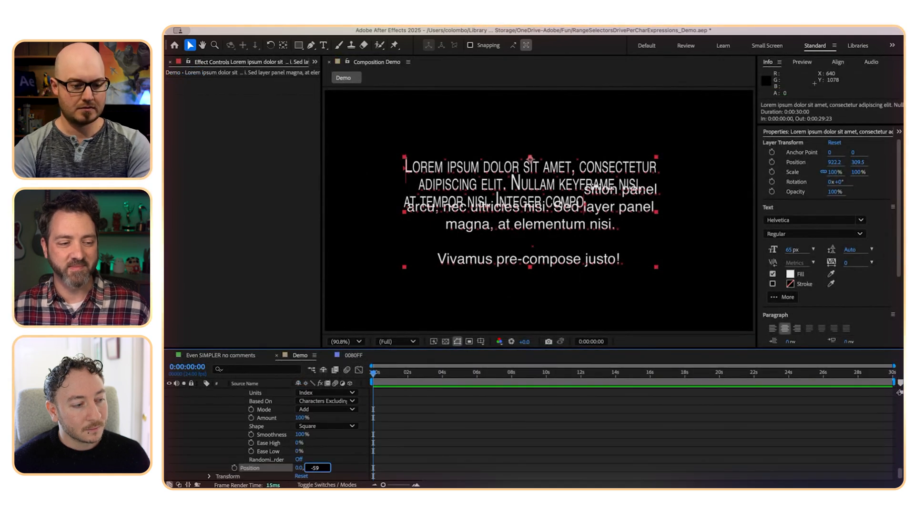
text(-59)
key(Return)
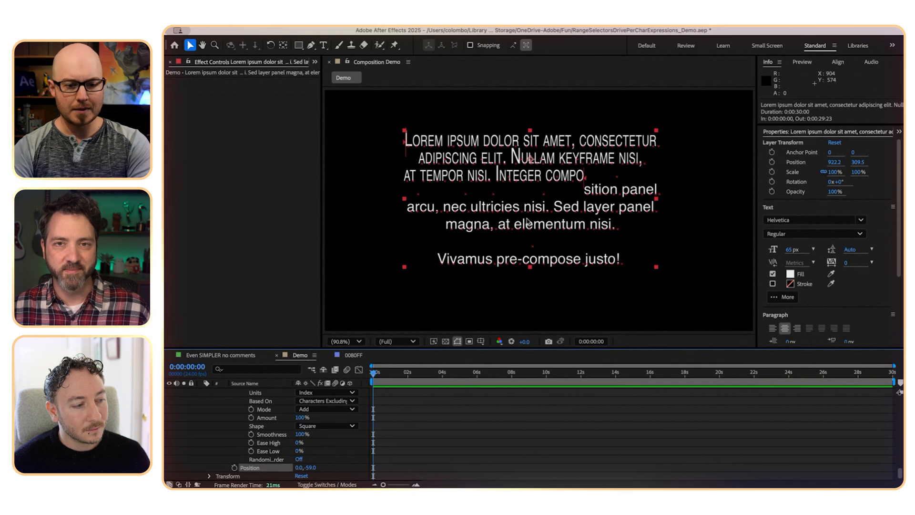
drag(586, 183, 576, 142)
- Examine the matchBasedOn regular expressions and their comments in the Source Text expression
key(grave)
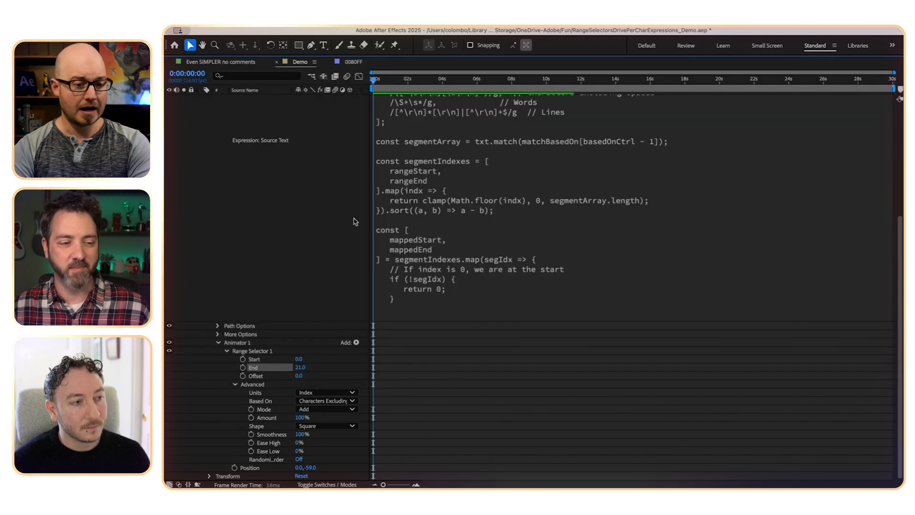
scroll(353, 228, up, 5)
click(445, 238)
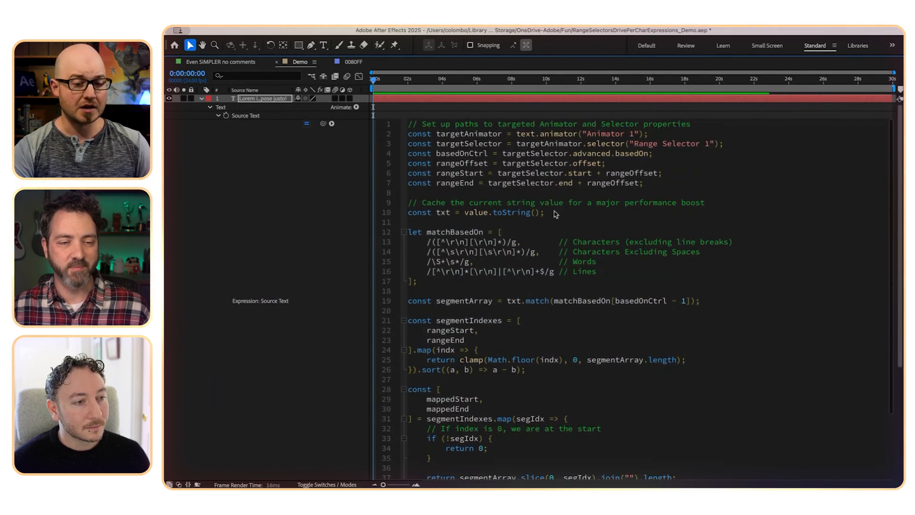
scroll(561, 255, down, 3)
scroll(561, 255, down, 2)
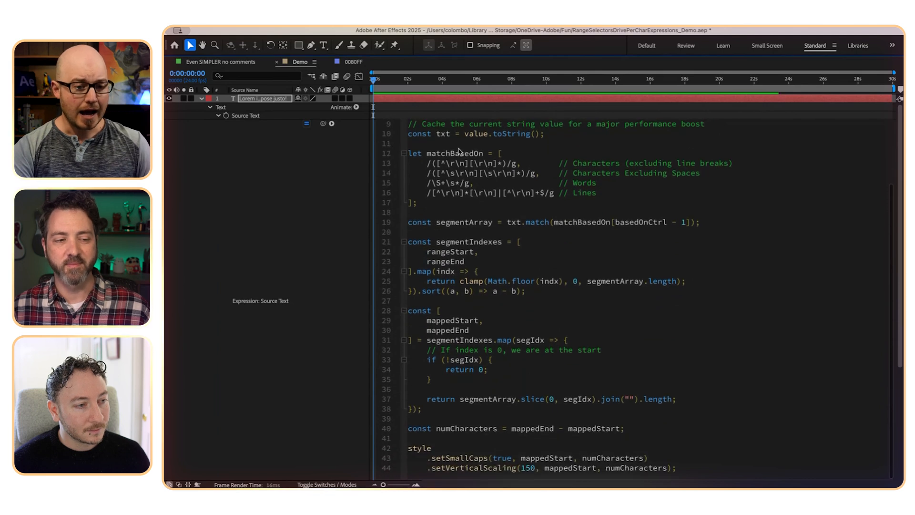
drag(427, 163, 522, 163)
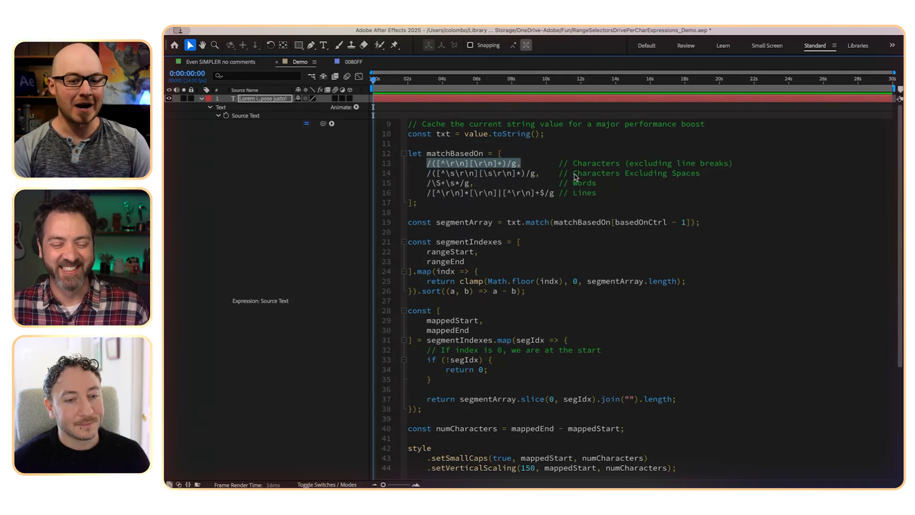
drag(573, 163, 713, 161)
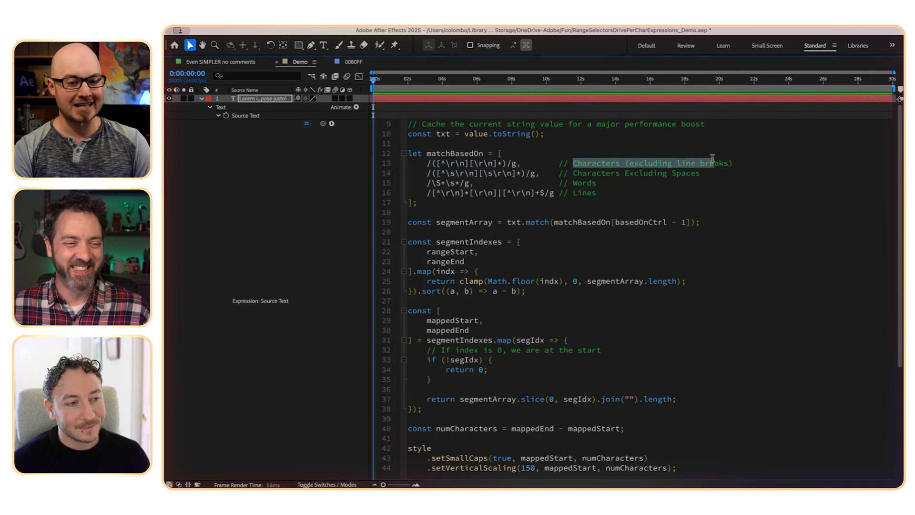
click(600, 186)
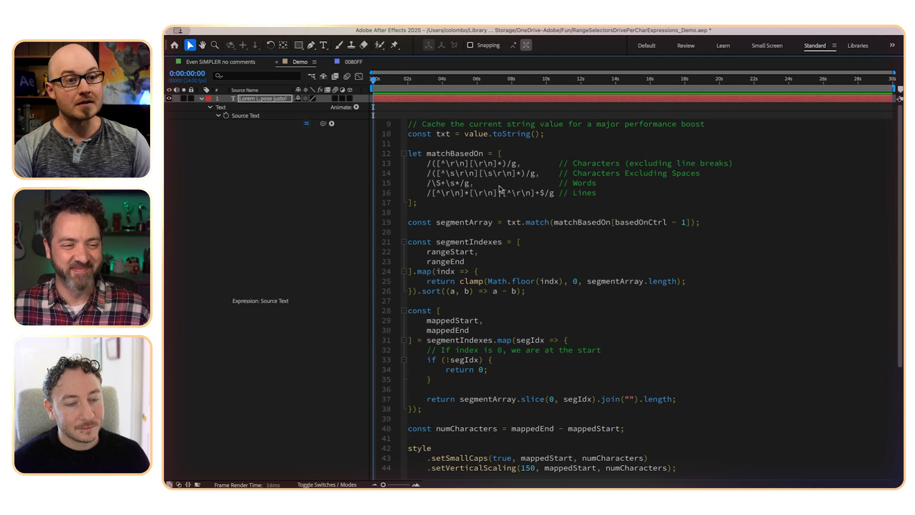
- Compare Range Selector 1's Based On choices with the animated text in the composition
click(304, 227)
key(grave)
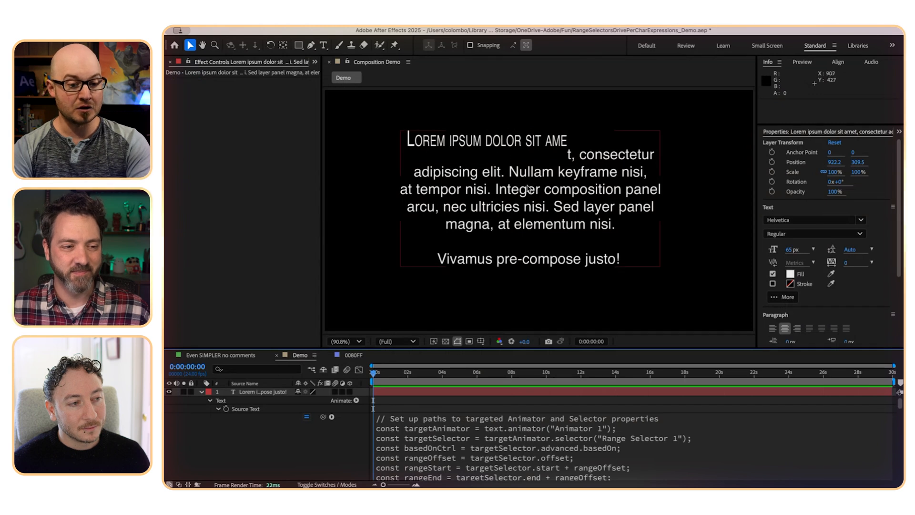
scroll(330, 448, down, 10)
scroll(330, 448, down, 5)
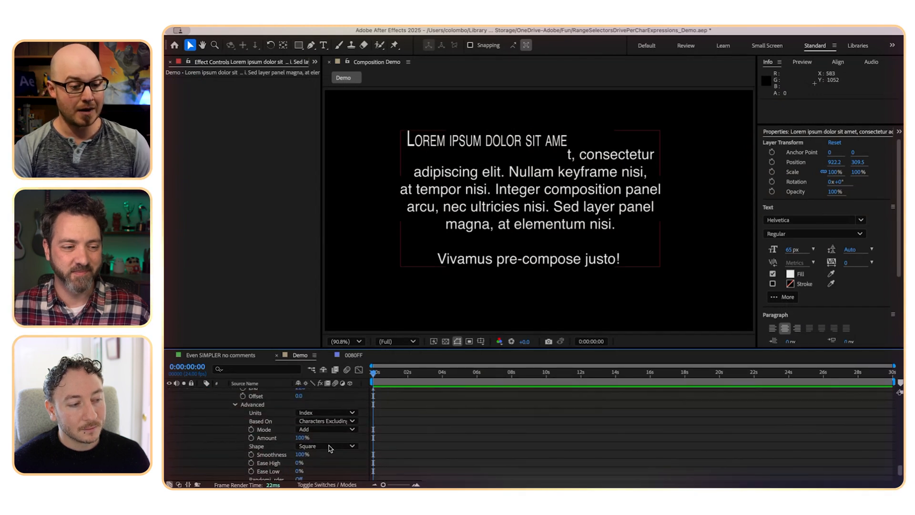
click(325, 413)
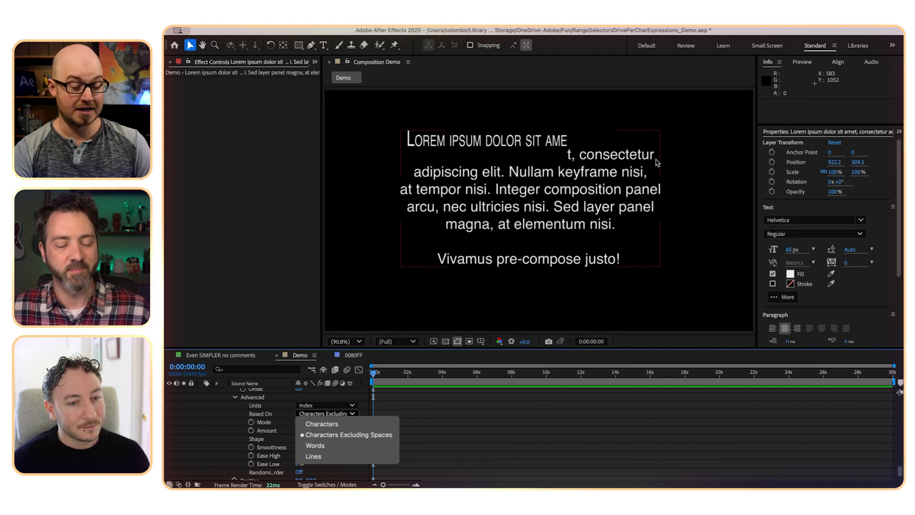
click(219, 436)
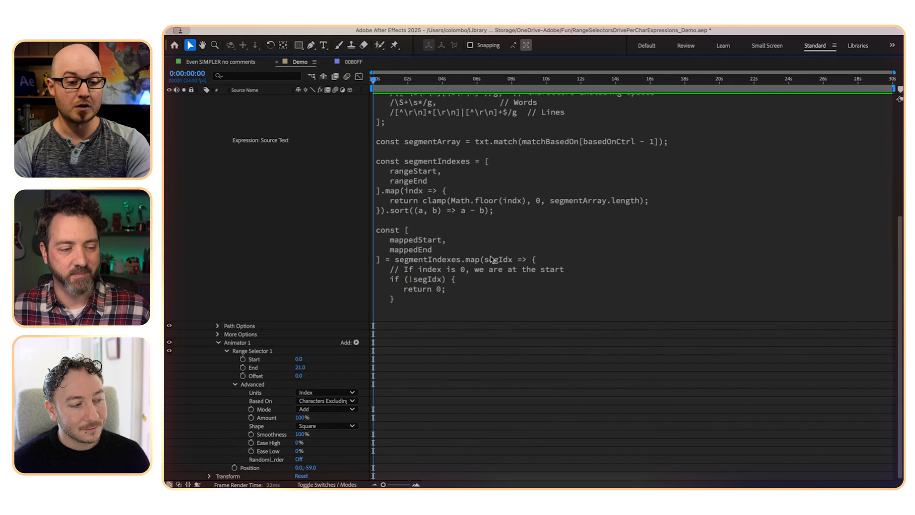
- Examine how the expression builds segmentArray from matchBasedOn and basedOnCtrl and clamps segmentIndexes with segmentArray.length
scroll(496, 260, up, 5)
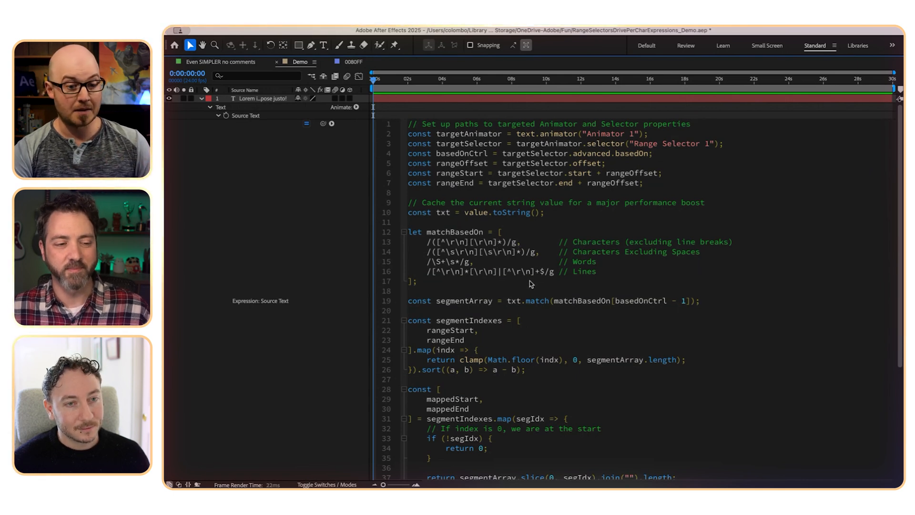
scroll(525, 279, down, 2)
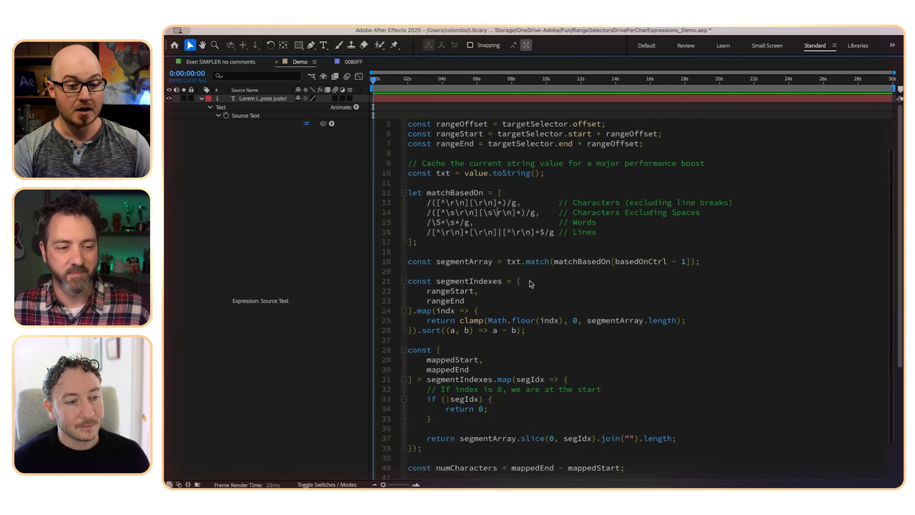
double_click(465, 261)
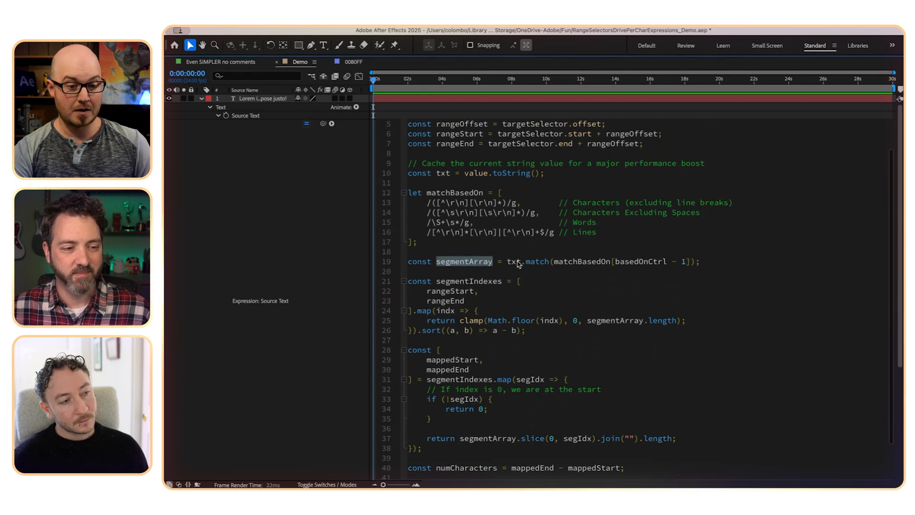
click(568, 262)
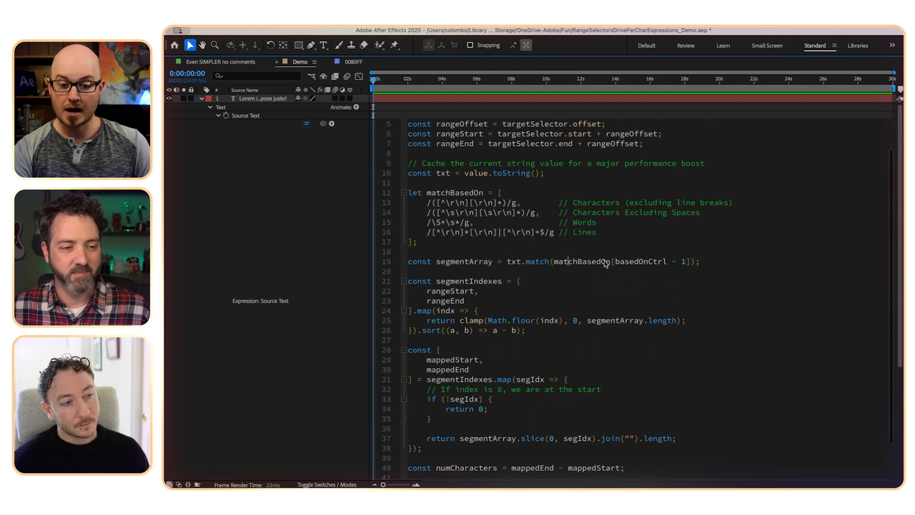
scroll(483, 169, up, 1)
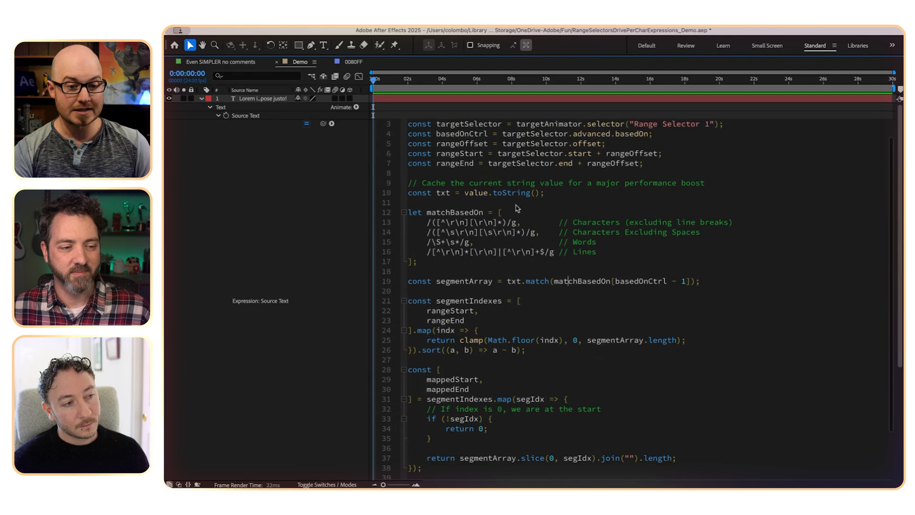
scroll(493, 175, up, 1)
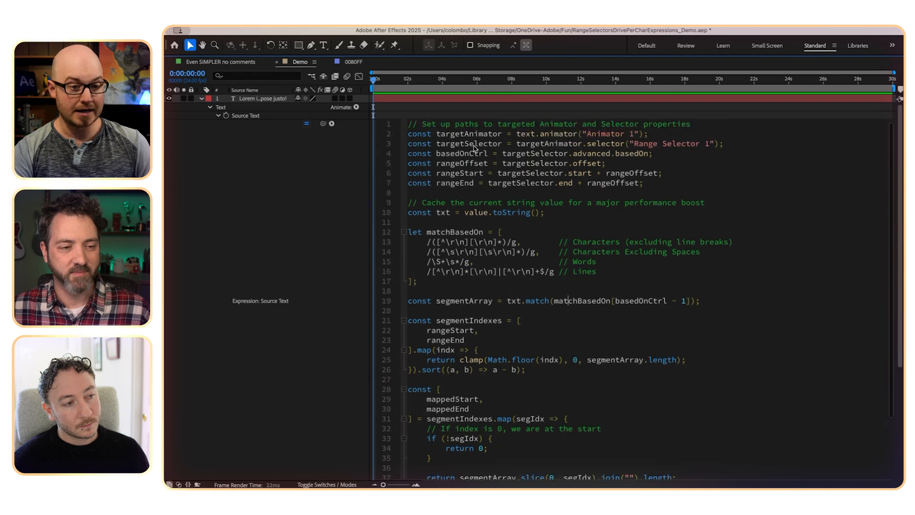
double_click(471, 154)
double_click(642, 301)
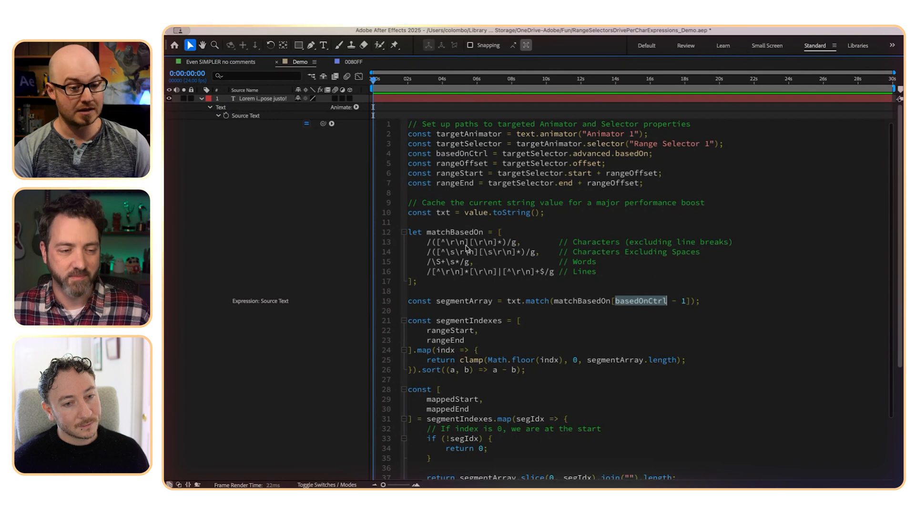
scroll(496, 320, down, 3)
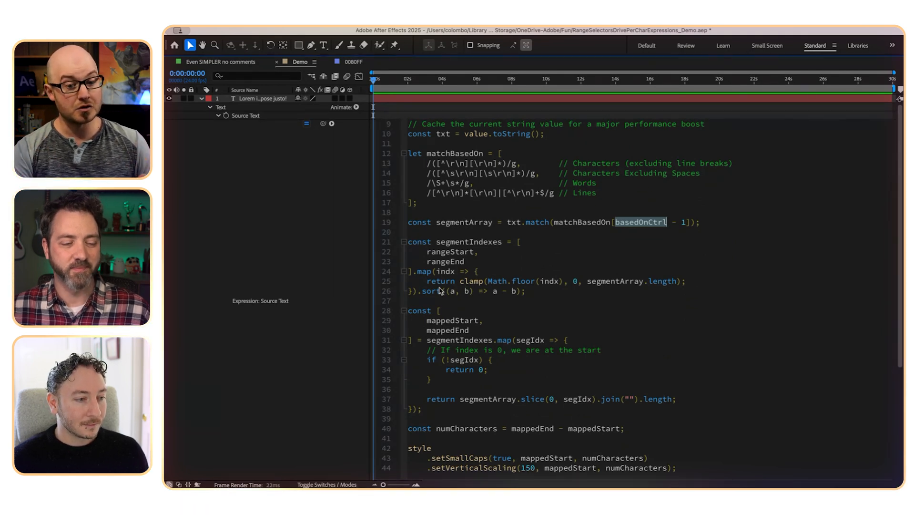
drag(586, 282, 679, 282)
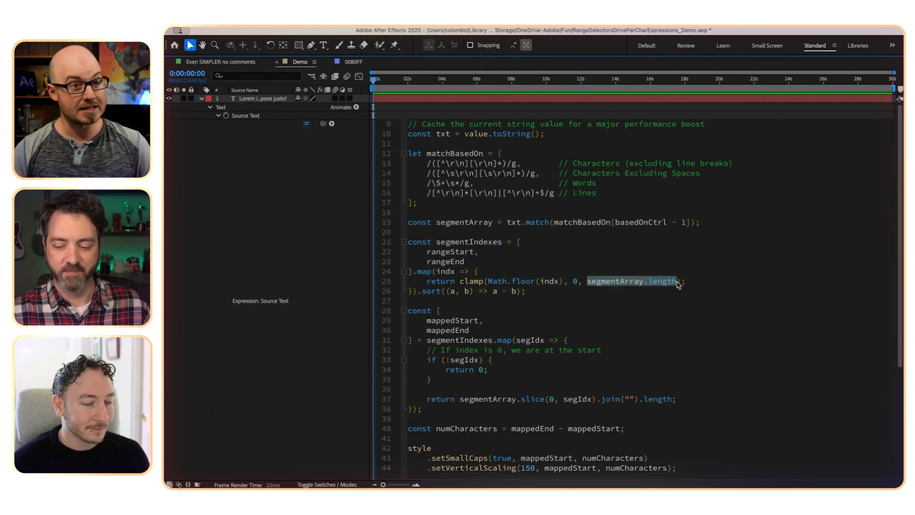
- Examine how mappedStart and mappedEnd are computed from segmentIndexes with segmentArray's slice, join and length
click(569, 325)
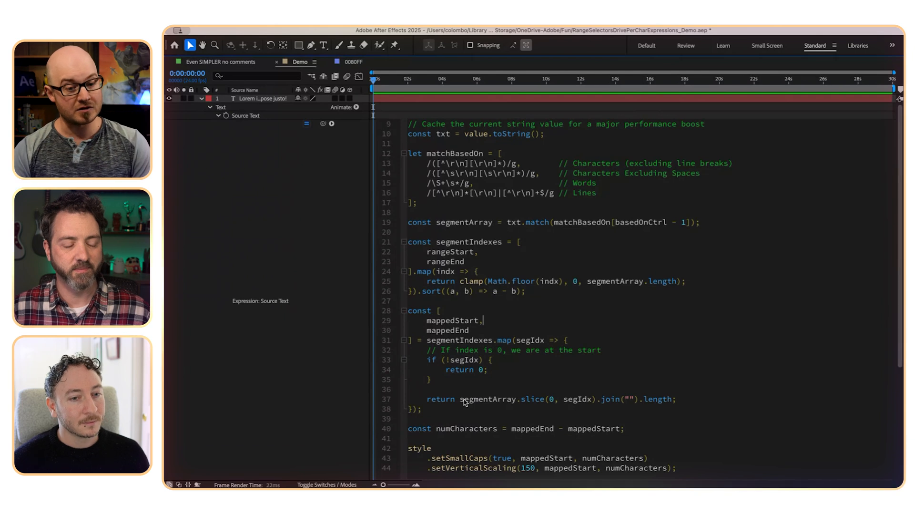
click(685, 401)
drag(685, 401, 485, 398)
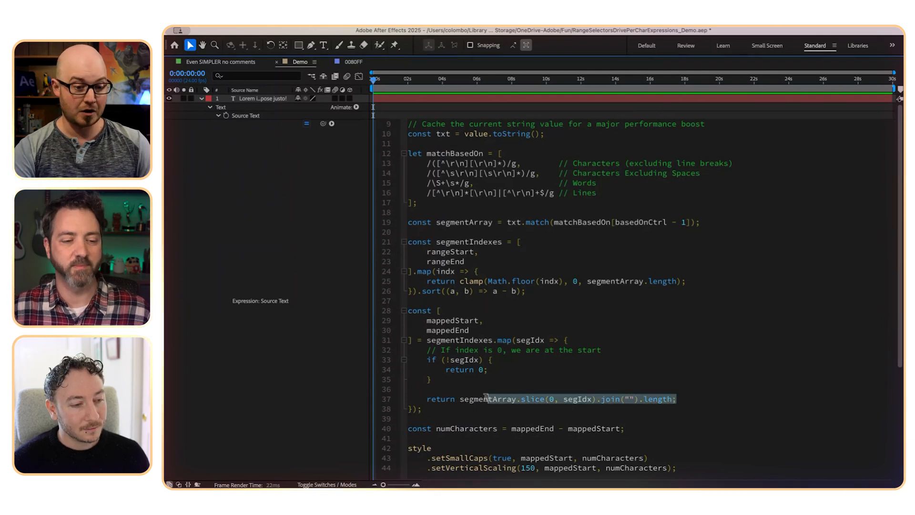
click(477, 399)
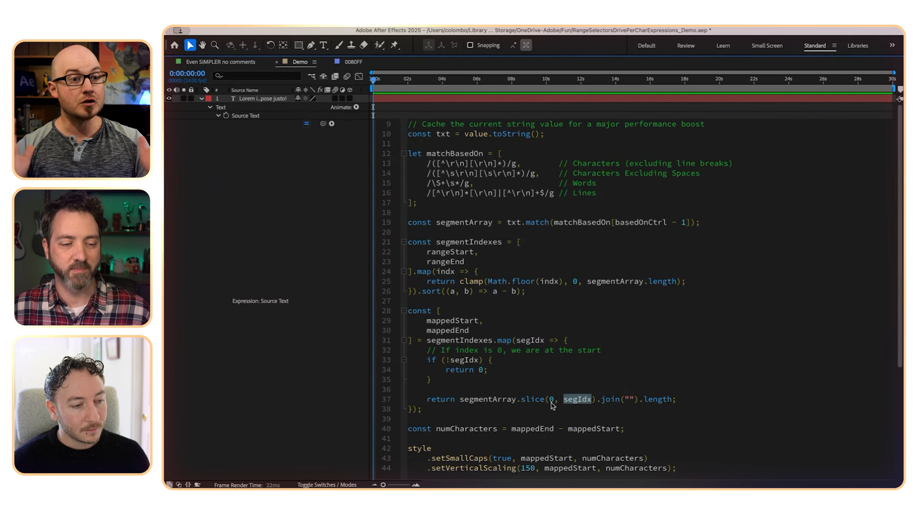
- Shorten Range Selector 1's range in the composition so that it ends after "Lorem ipsum"
text(`)
click(366, 387)
key(grave)
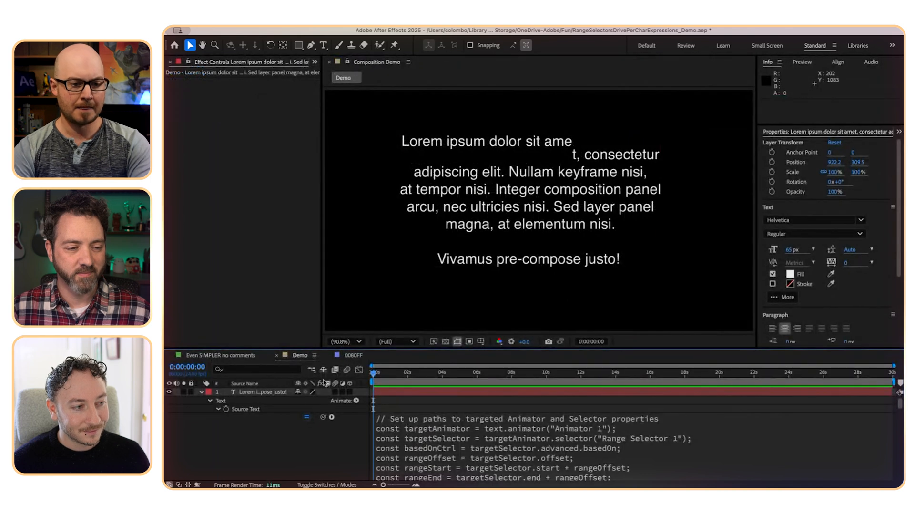
scroll(286, 439, down, 10)
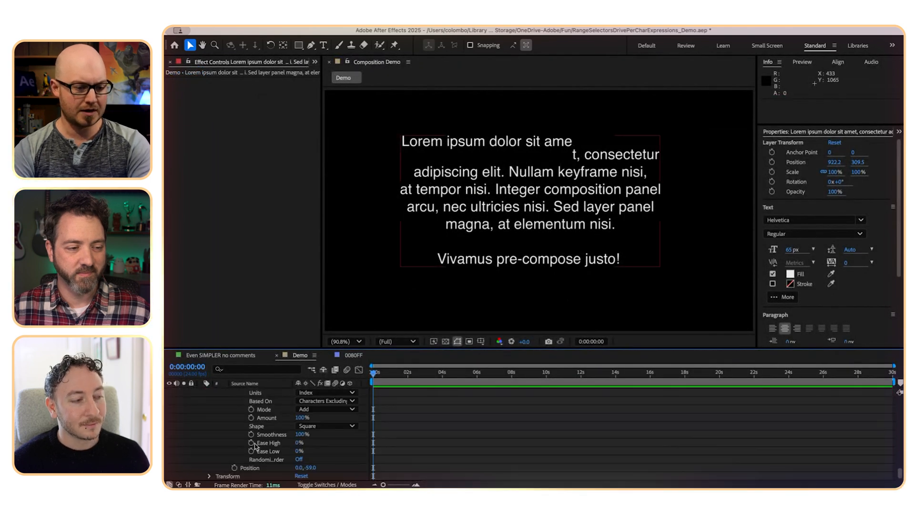
click(261, 394)
drag(575, 145, 443, 149)
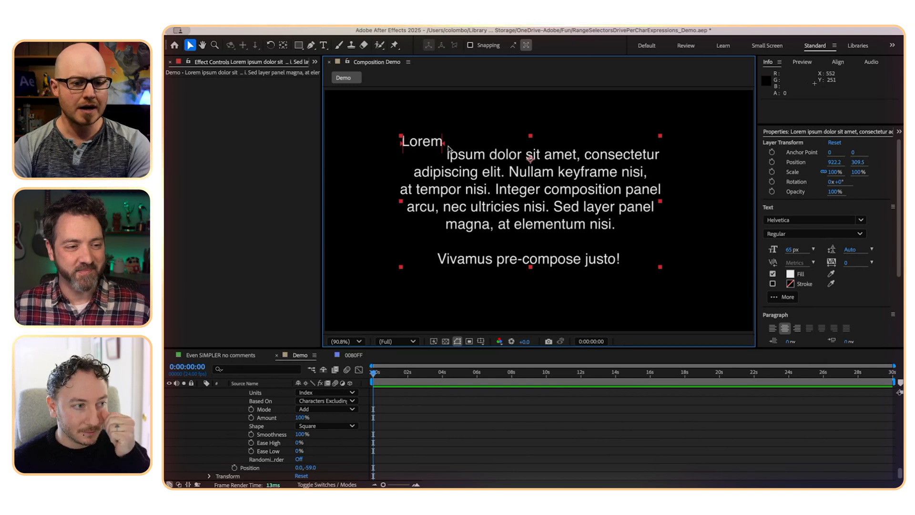
drag(444, 143, 486, 144)
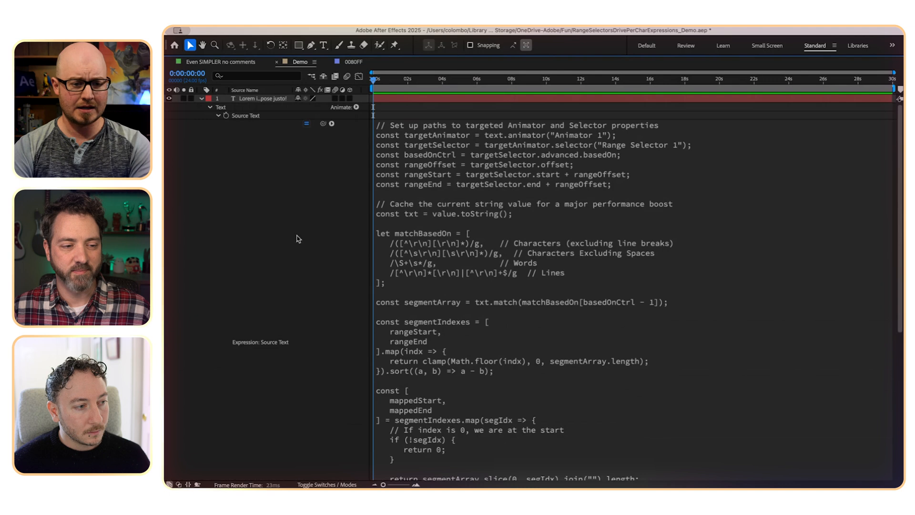
- Chain .setFillColor(hexToRgb("0080FF"), mappedStart, numCharacters) after setVerticalScaling in the Source Text expression and apply it
click(422, 245)
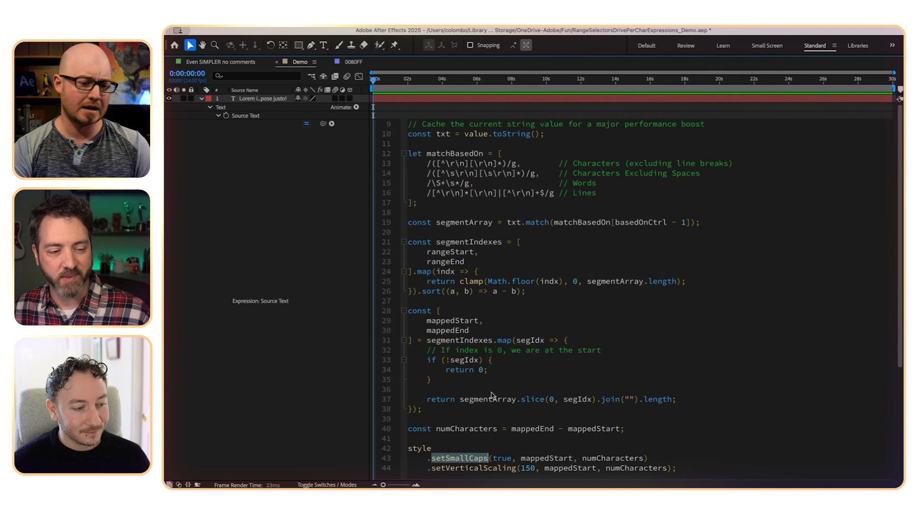
click(477, 459)
double_click(473, 469)
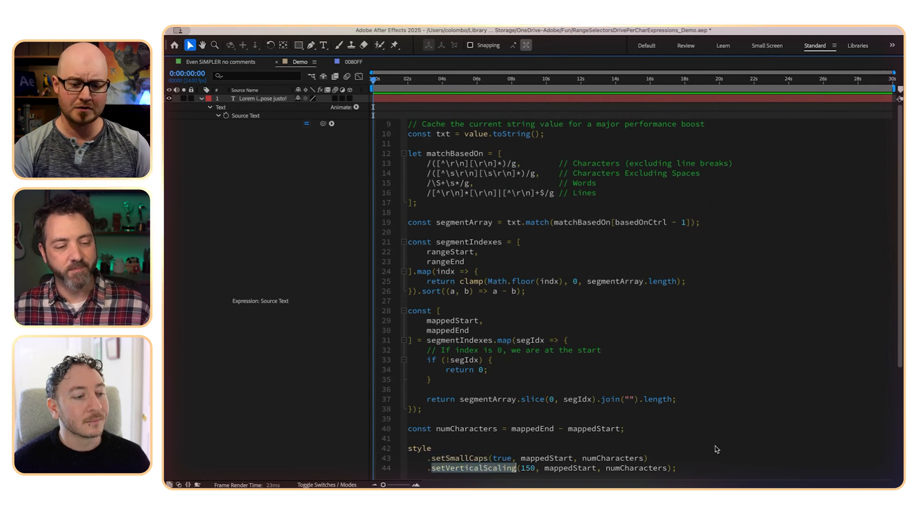
click(672, 469)
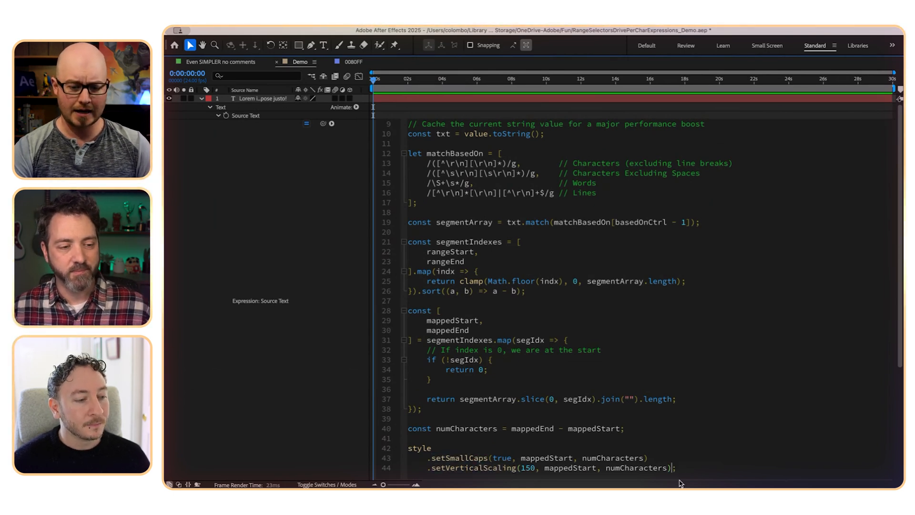
key(Return)
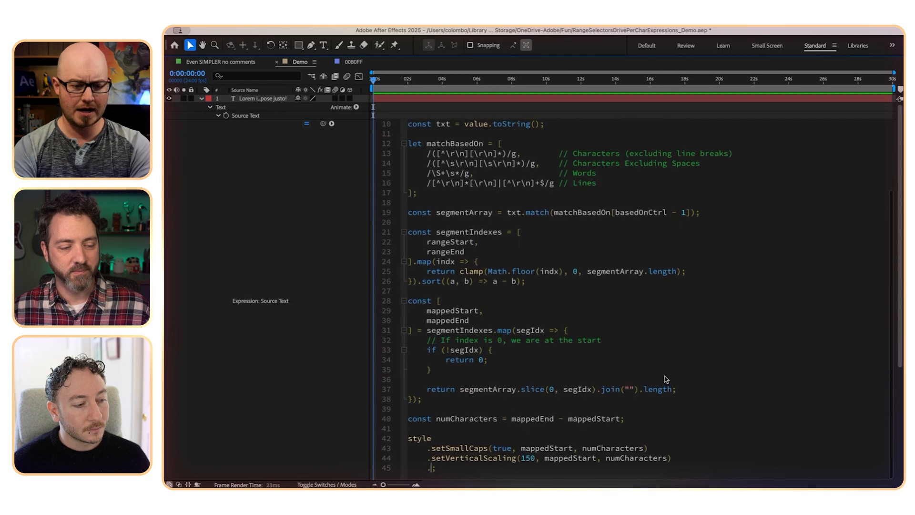
text(.)
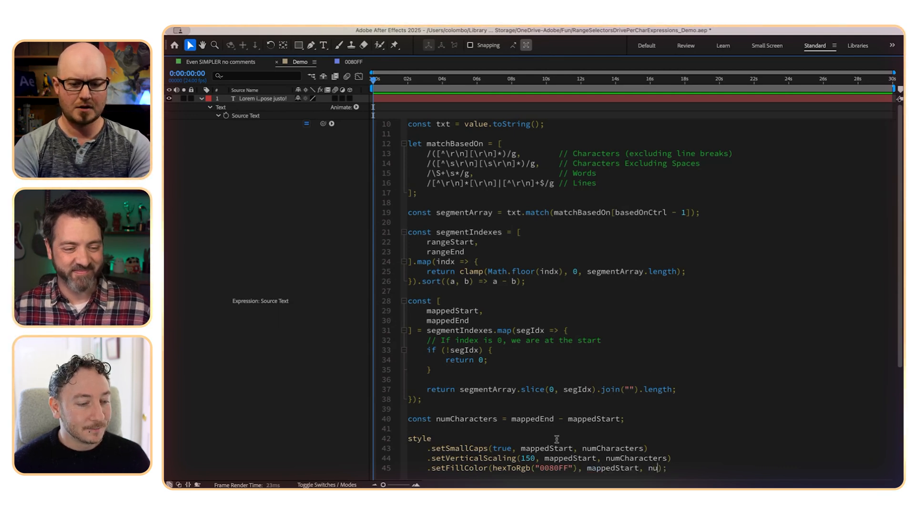
text(Characters)
click(291, 407)
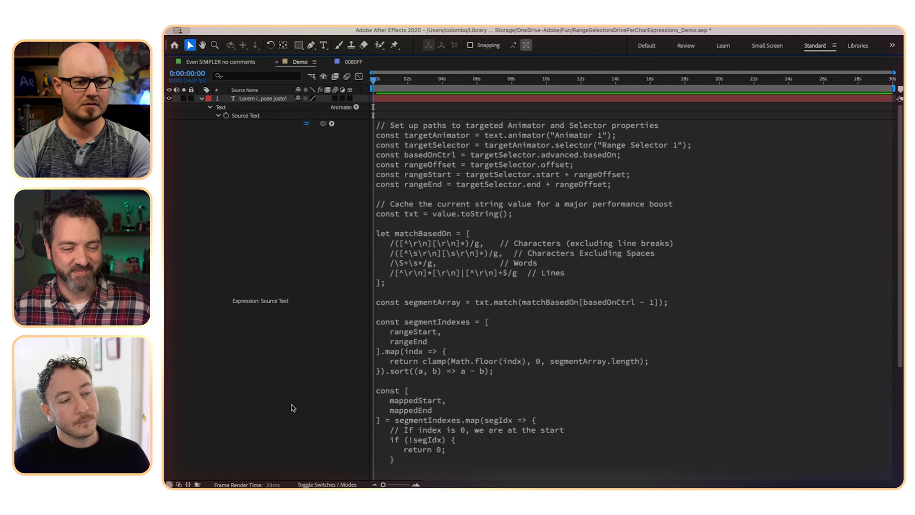
key(grave)
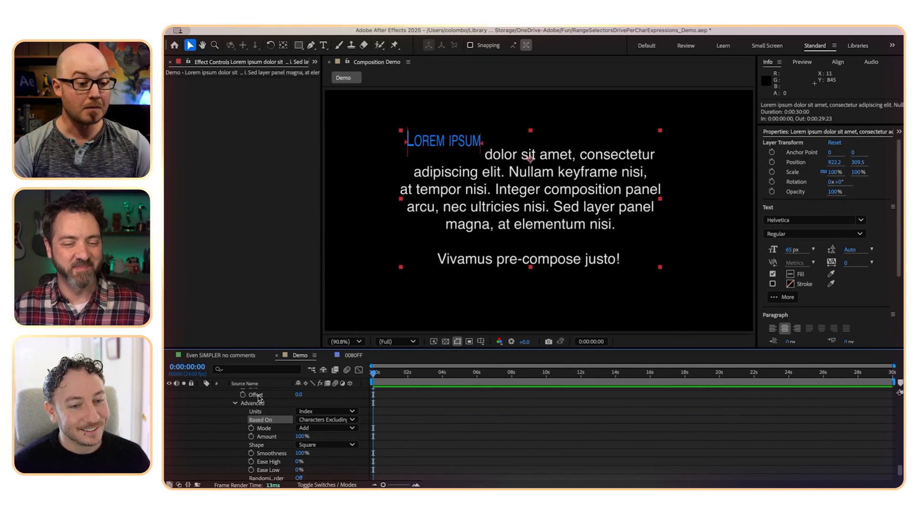
- Browse the expression language's text styling methods that accept a start index and number of characters
scroll(227, 434, up, 15)
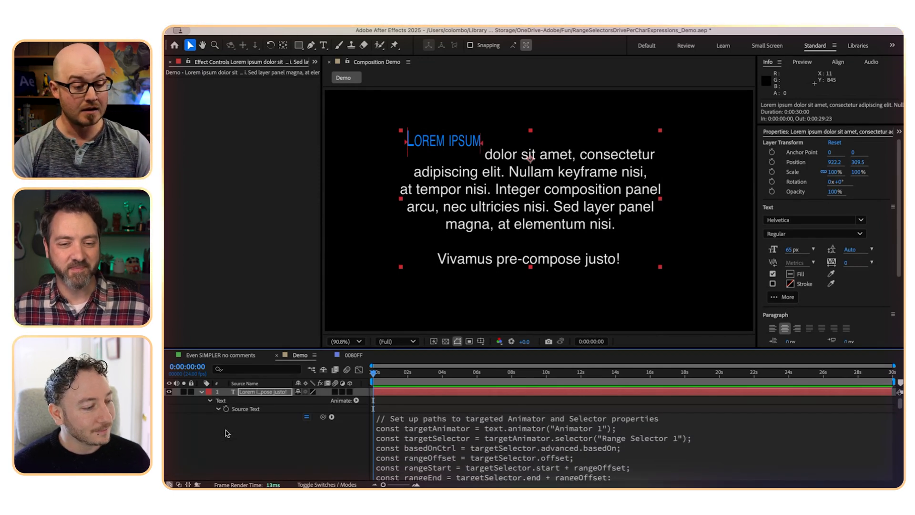
click(332, 418)
mouse_move(349, 477)
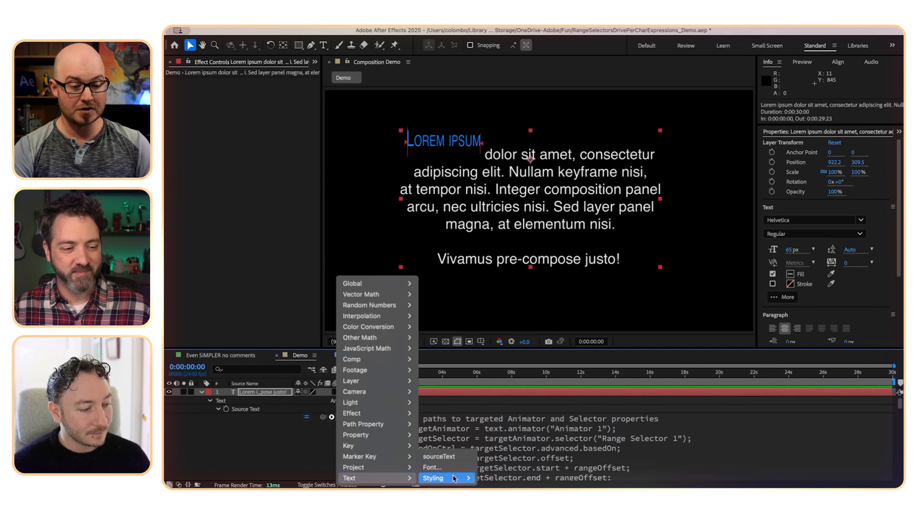
mouse_move(457, 478)
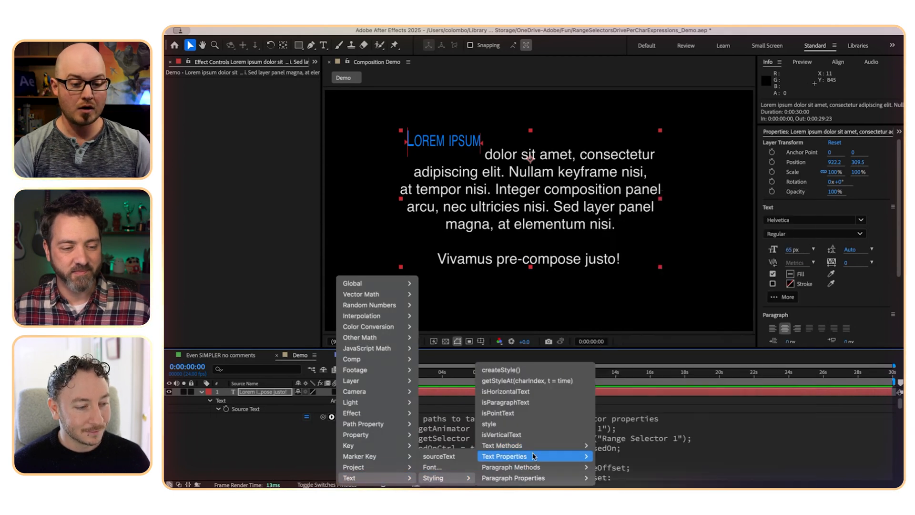
mouse_move(533, 456)
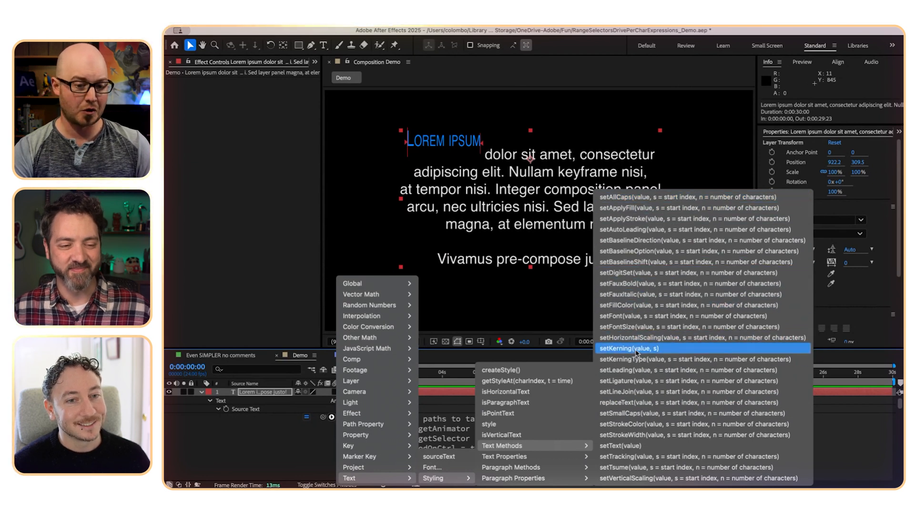
click(636, 409)
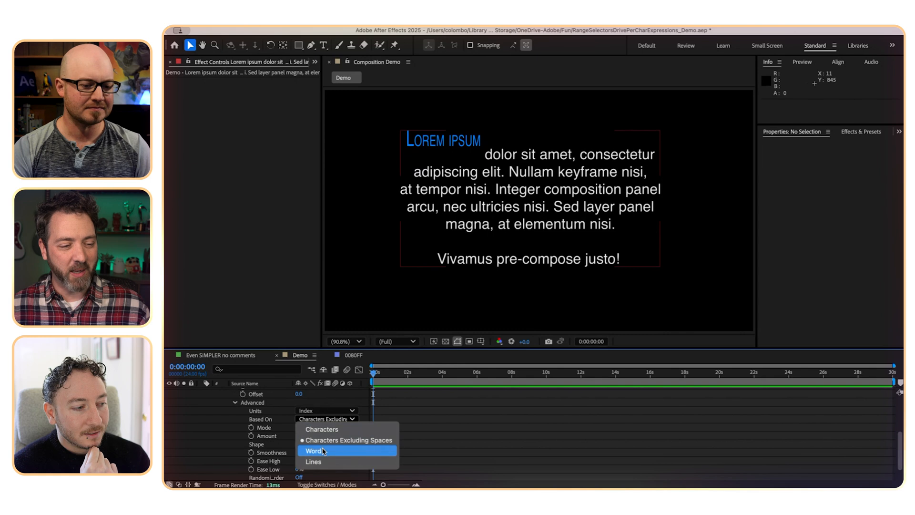
- Base Range Selector 1 on Words and extend its range through "Integer composition panel"
click(323, 451)
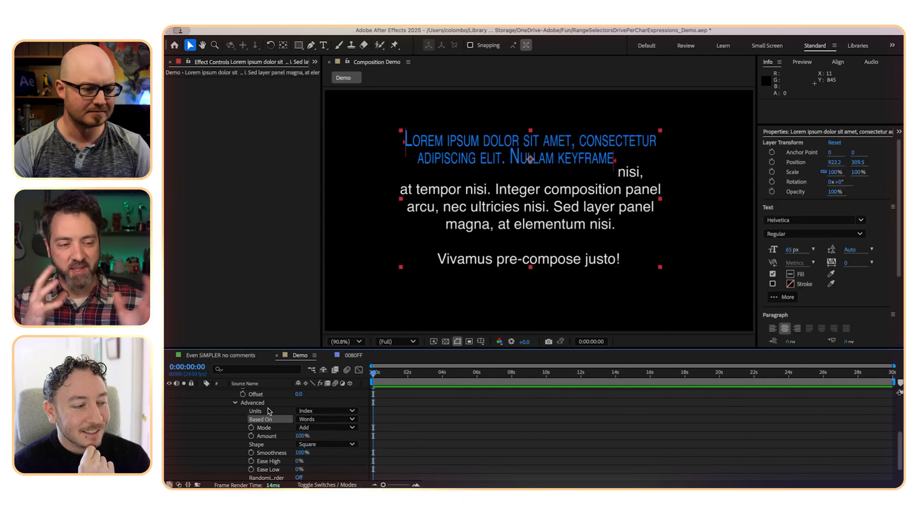
click(617, 165)
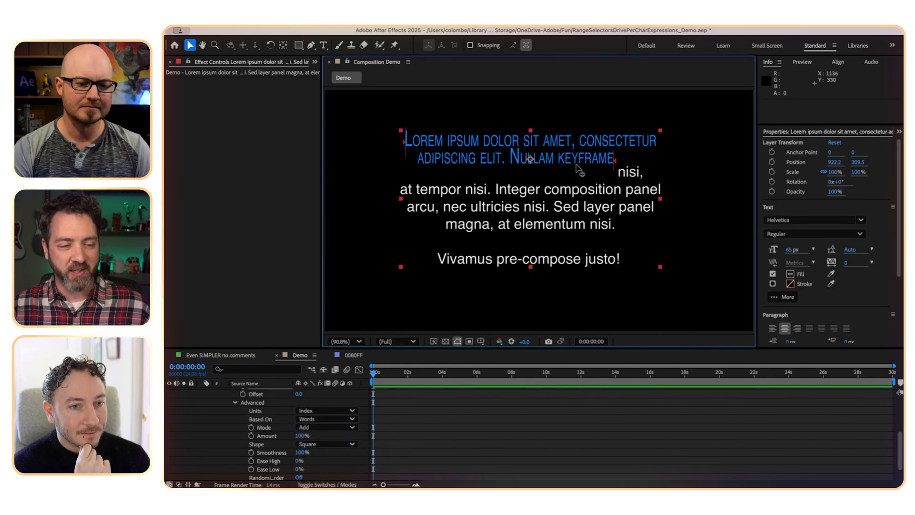
mouse_move(576, 165)
mouse_down()
mouse_move(528, 163)
mouse_move(591, 162)
mouse_up()
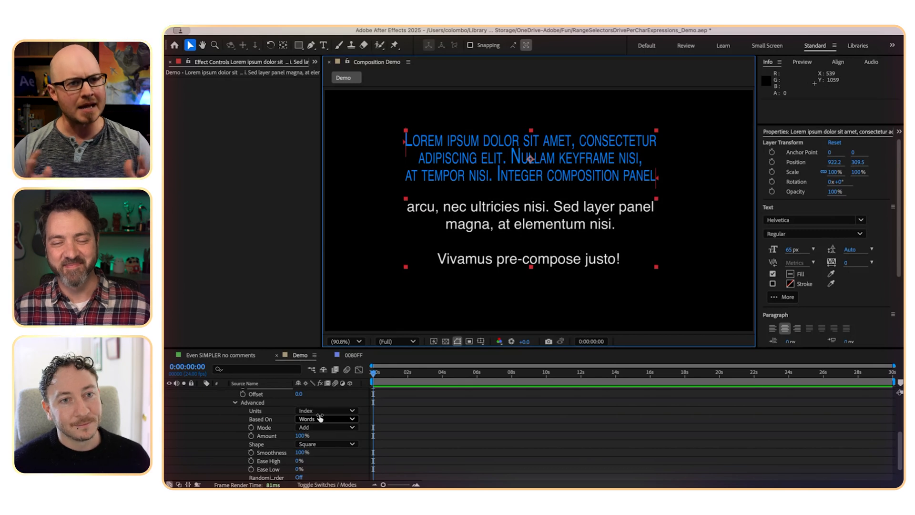
- Base Range Selector 1 on Lines and set its End to 3
click(321, 418)
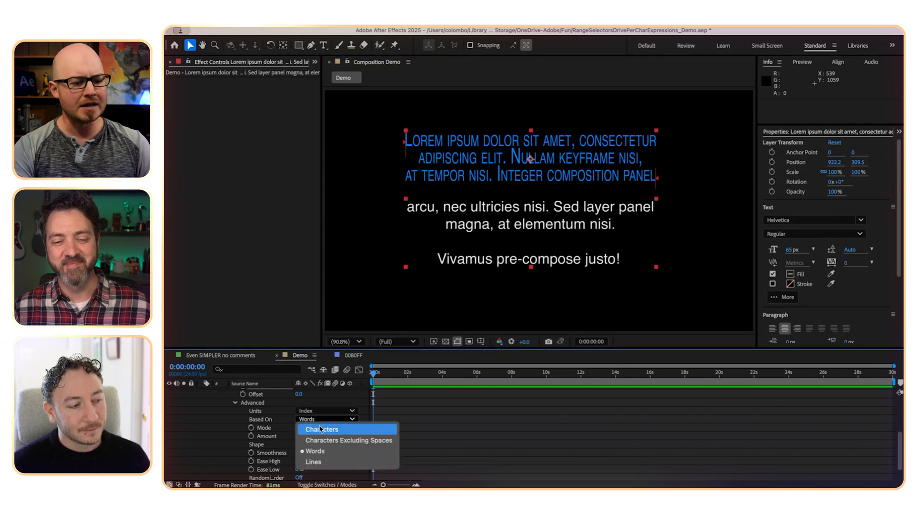
click(328, 461)
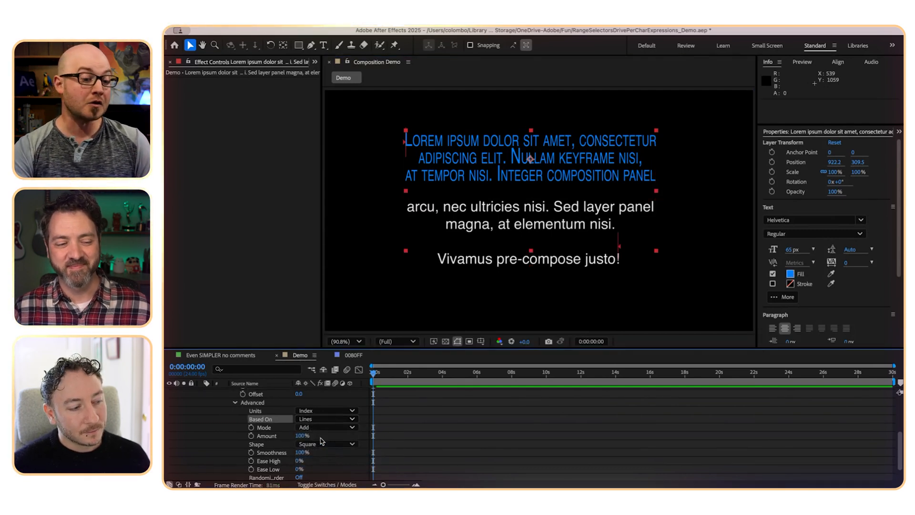
scroll(305, 410, up, 1)
click(301, 405)
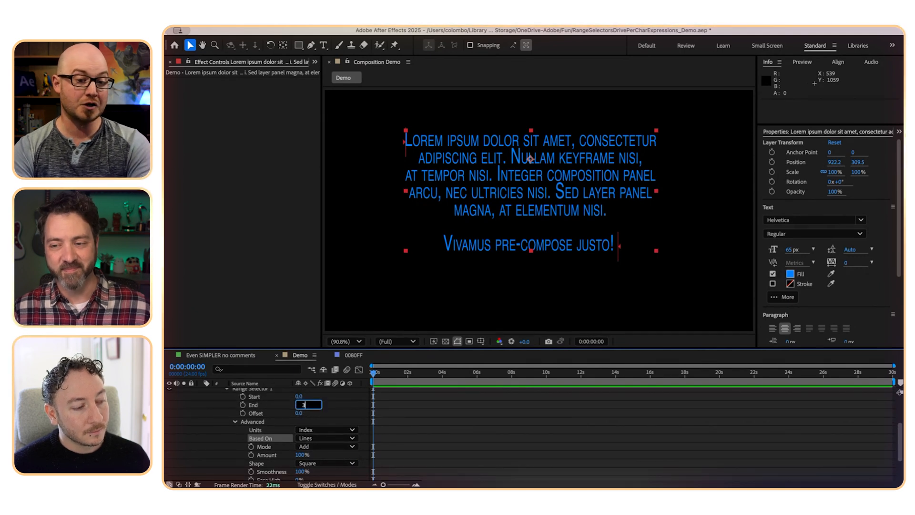
key(Return)
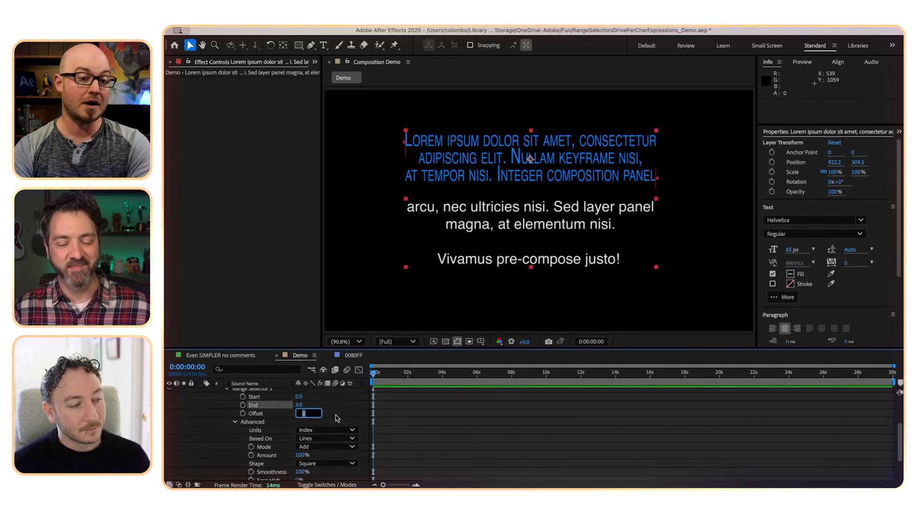
- Step Range Selector 1's Offset through the lines, settling on 1, and set the animator's Position to 0, 0
key(Up)
key(Up)
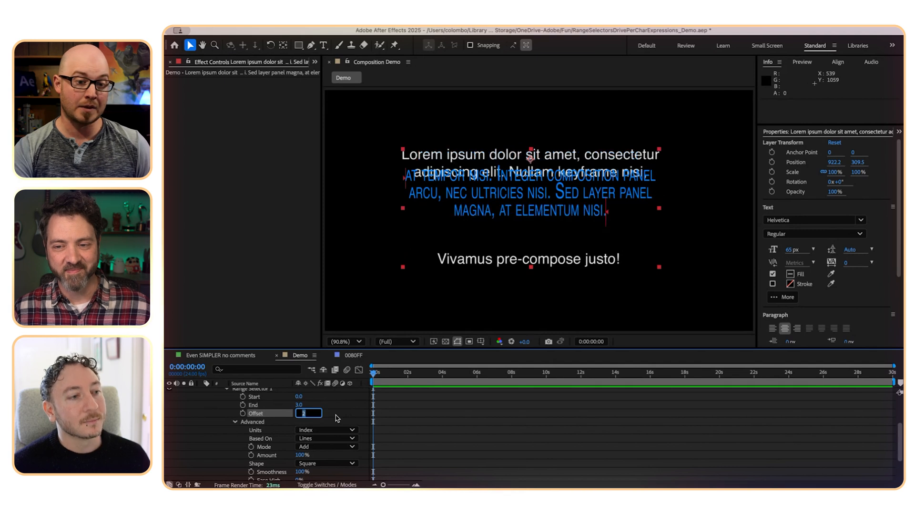
key(Up)
key(Up)
key(Down)
key(Down)
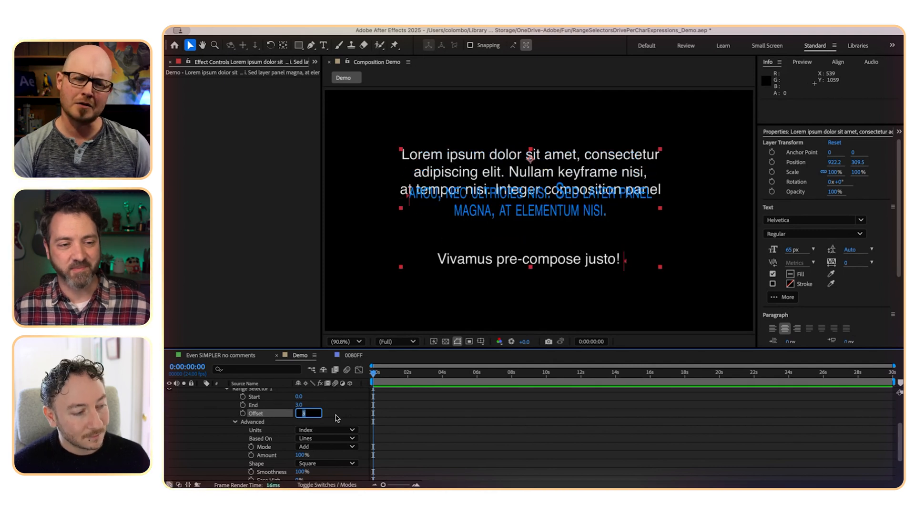
click(337, 418)
scroll(336, 418, down, 2)
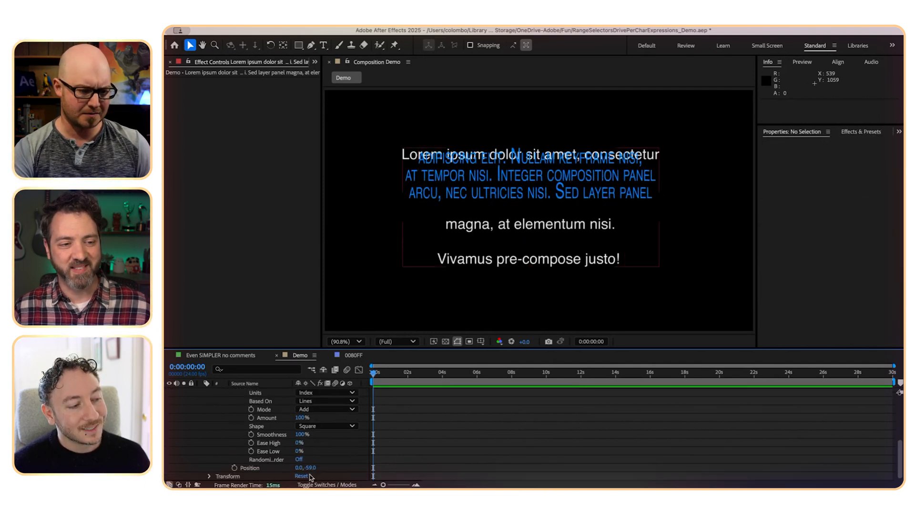
key(Return)
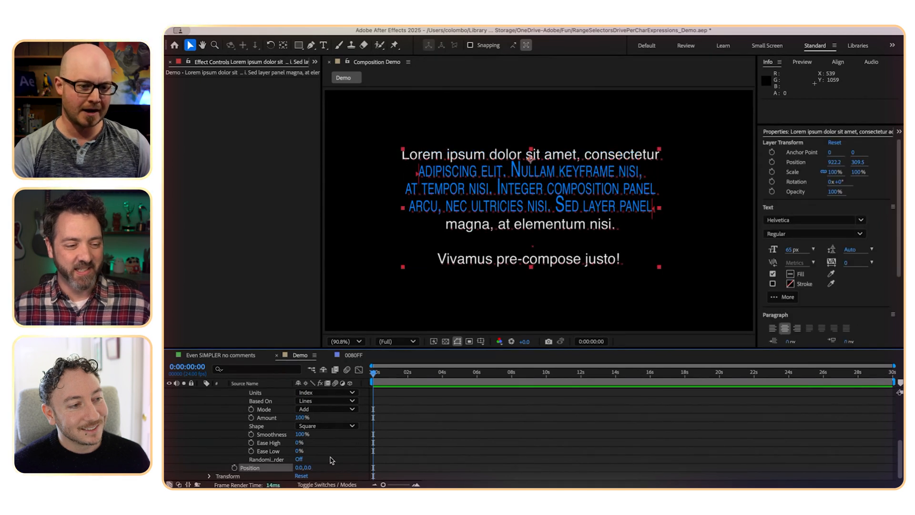
- Base Range Selector 1 on Characters and set its Offset to 25
click(326, 403)
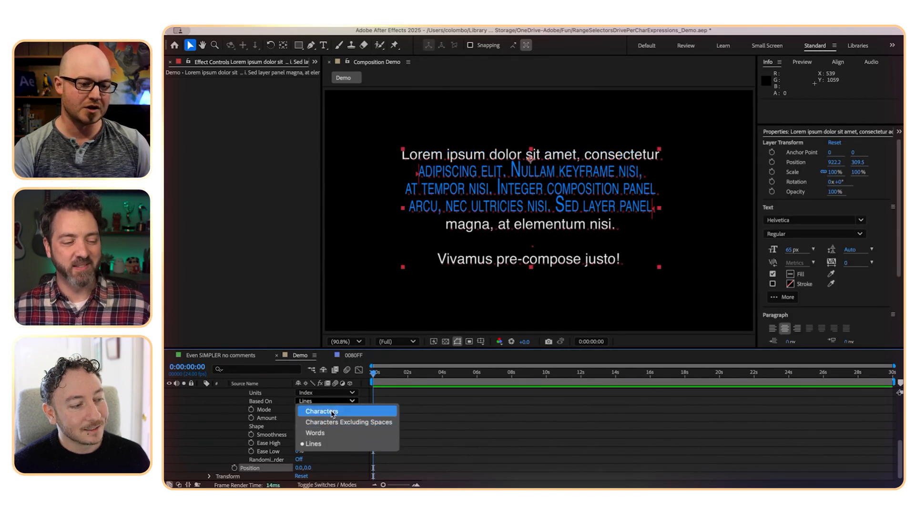
click(332, 413)
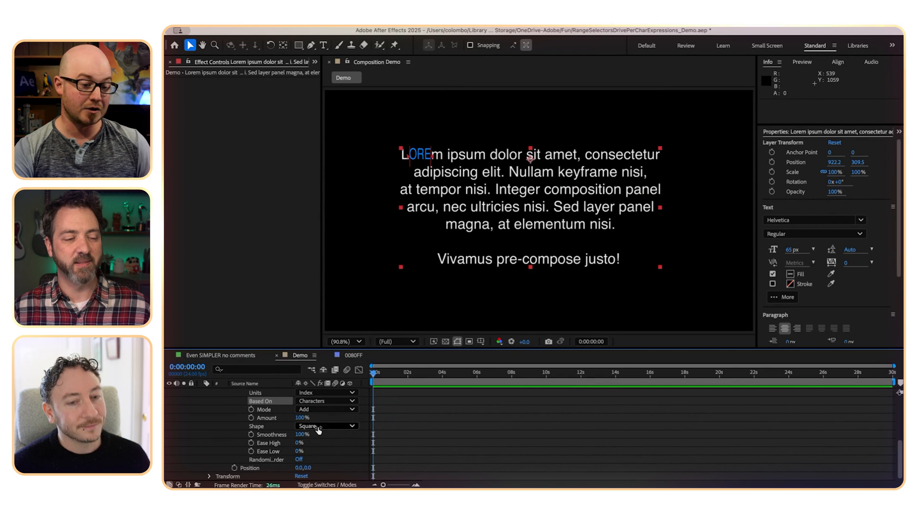
scroll(315, 424, up, 2)
drag(299, 399, 310, 401)
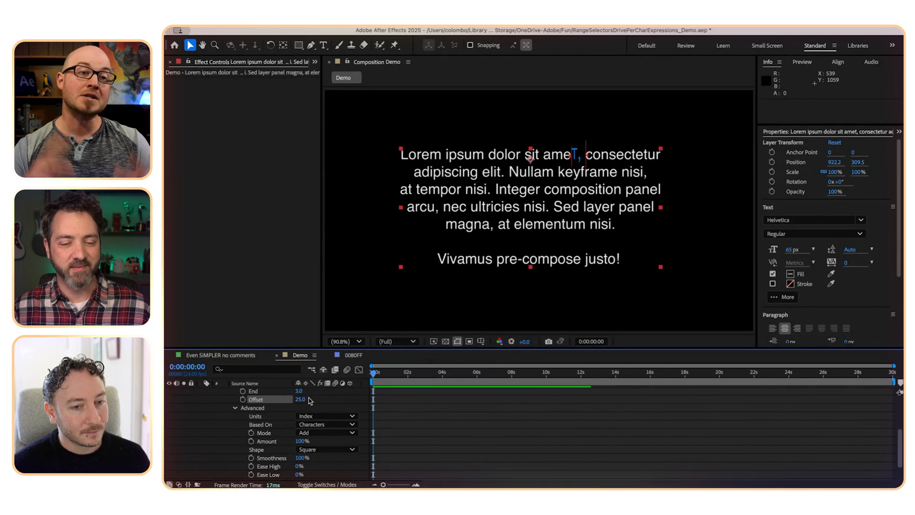